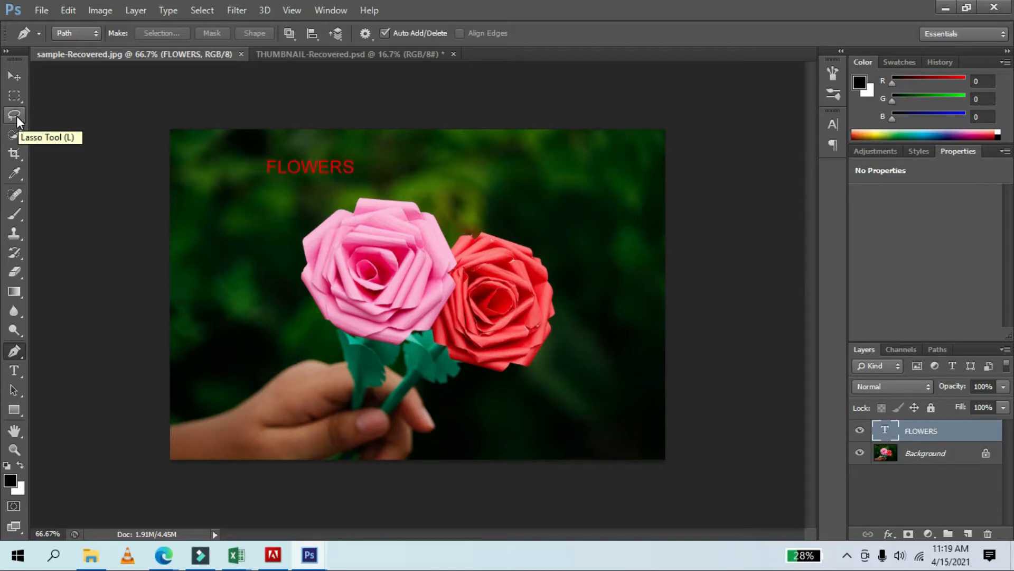
{"action": "left_click", "coordinate": [20, 132]}
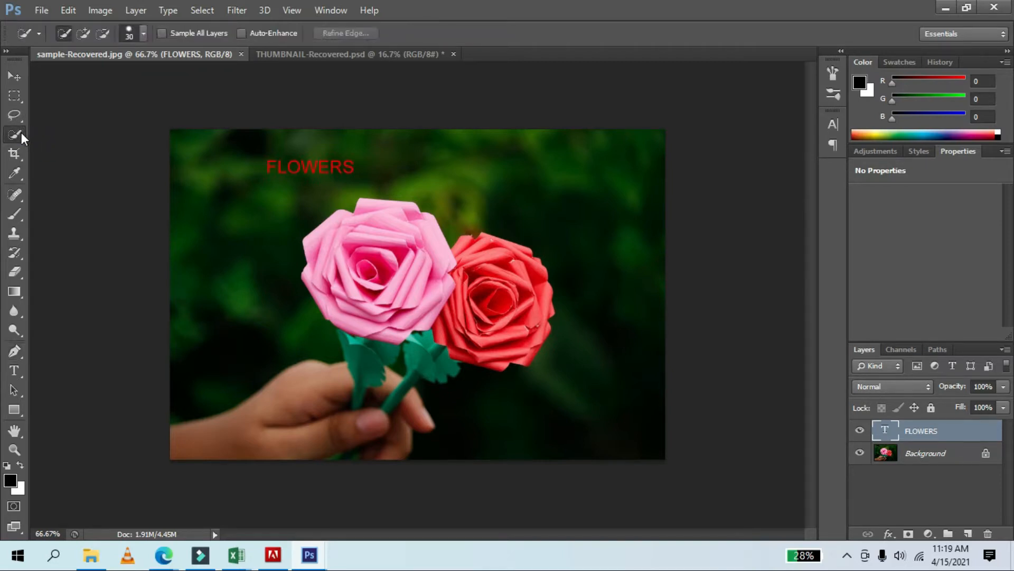
{"action": "left_click", "coordinate": [23, 120]}
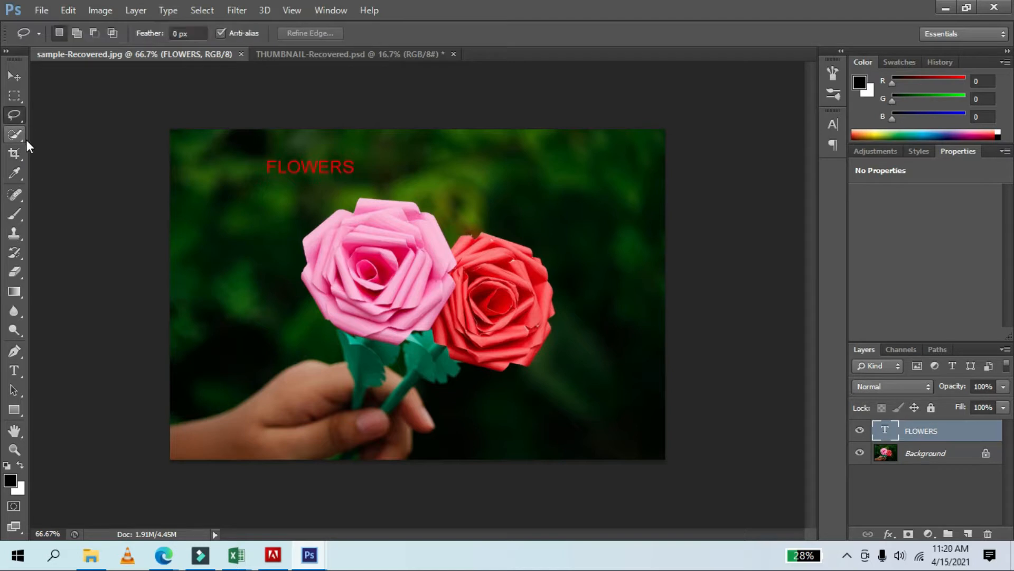
{"action": "left_click", "coordinate": [26, 141]}
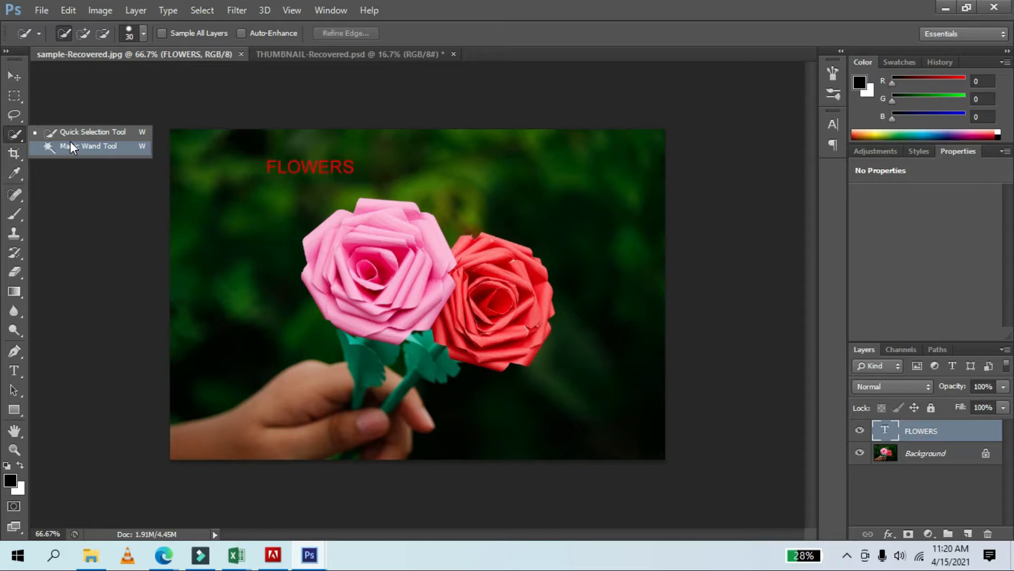
{"action": "left_click", "coordinate": [349, 289]}
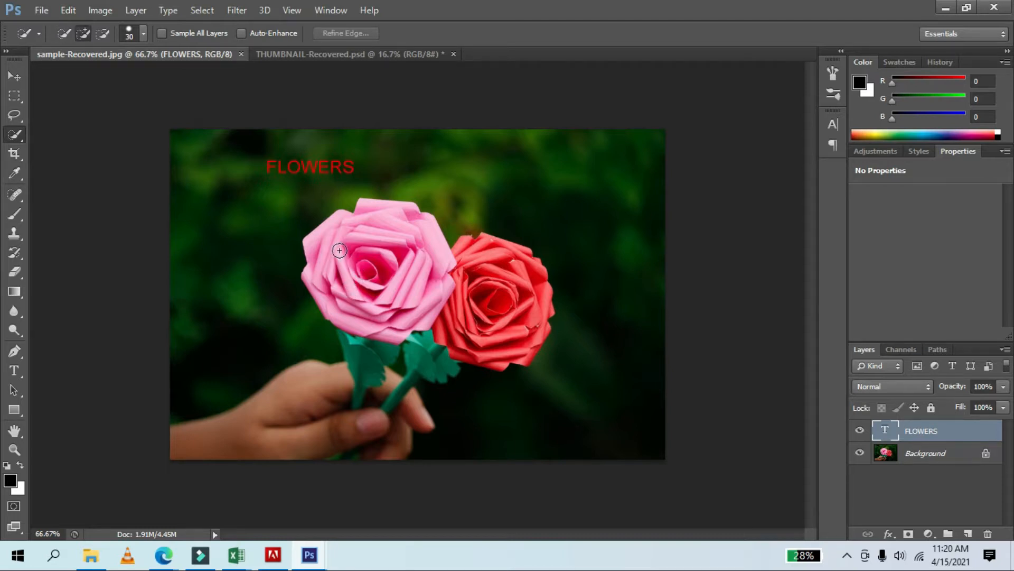
Convert the locked Background layer into a regular layer named Layer 0.
{"action": "left_click", "coordinate": [943, 459]}
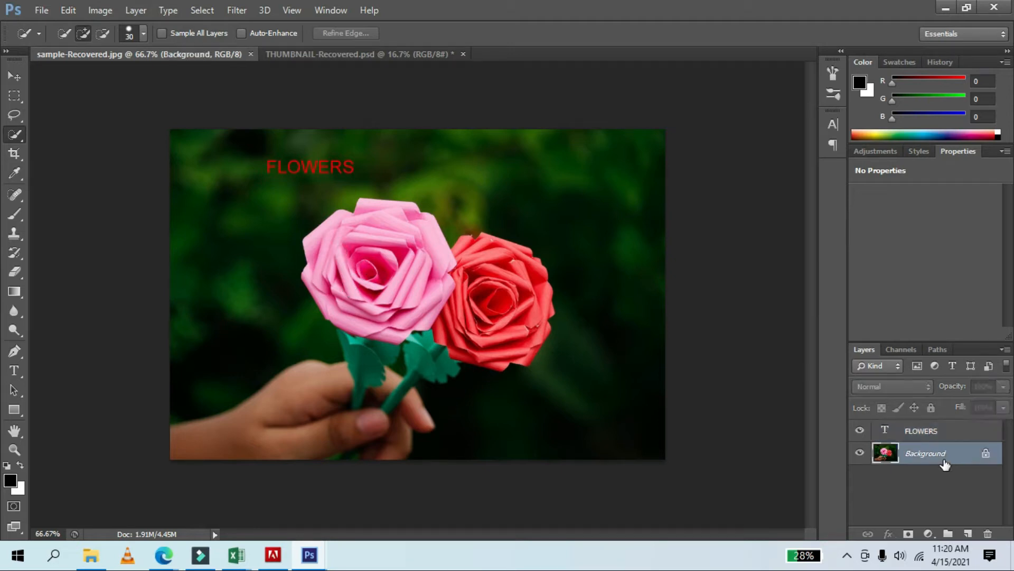
{"action": "right_click", "coordinate": [944, 459]}
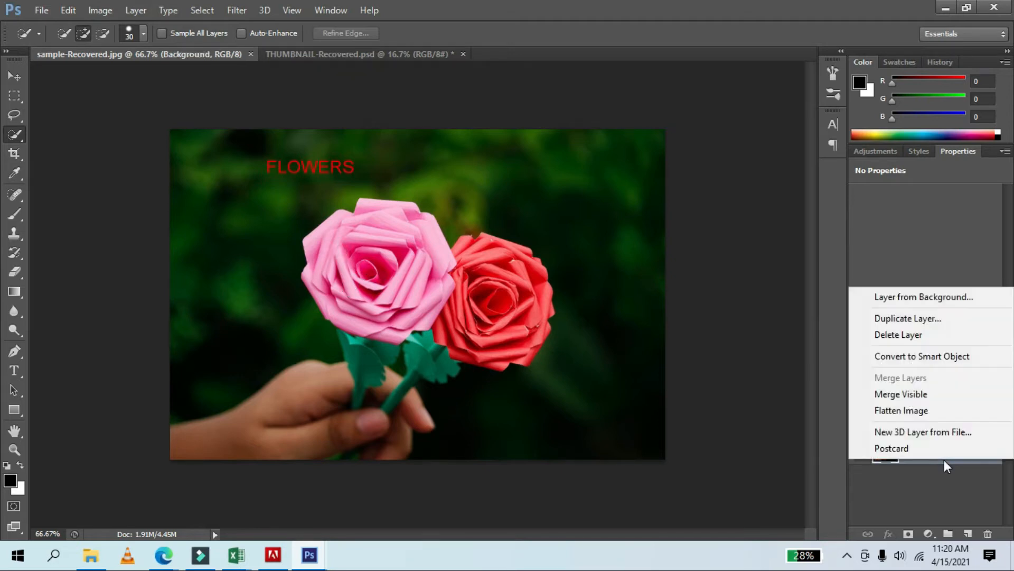
{"action": "left_click", "coordinate": [930, 303]}
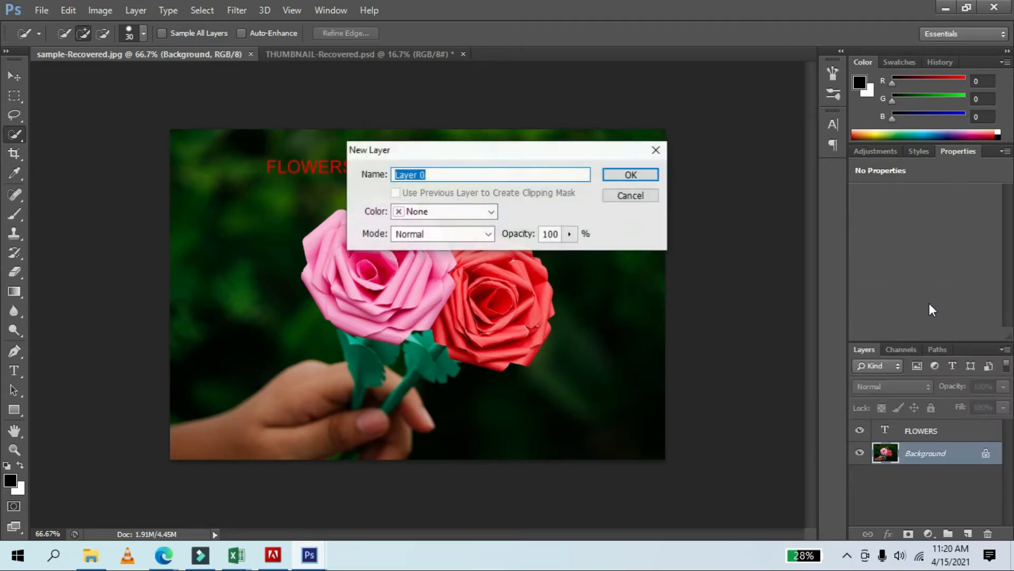
{"action": "left_click", "coordinate": [645, 178]}
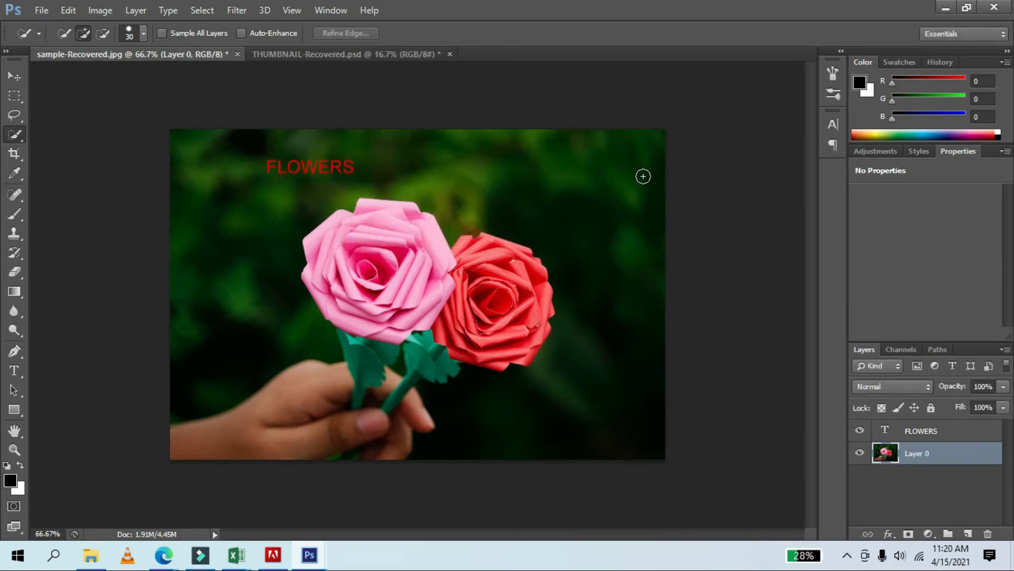
Select both roses with the Quick Selection tool.
{"action": "mouse_move", "coordinate": [379, 273]}
{"action": "left_mouse_down"}
{"action": "mouse_move", "coordinate": [339, 262]}
{"action": "mouse_move", "coordinate": [378, 225]}
{"action": "mouse_move", "coordinate": [467, 281]}
{"action": "mouse_move", "coordinate": [472, 258]}
{"action": "mouse_move", "coordinate": [493, 271]}
{"action": "left_mouse_up"}
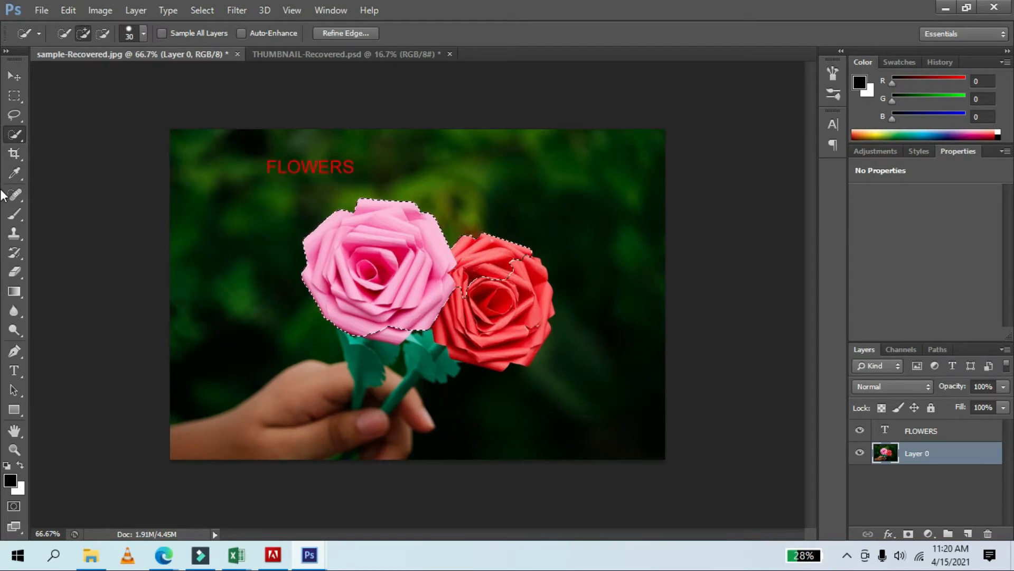
{"action": "right_click", "coordinate": [13, 136]}
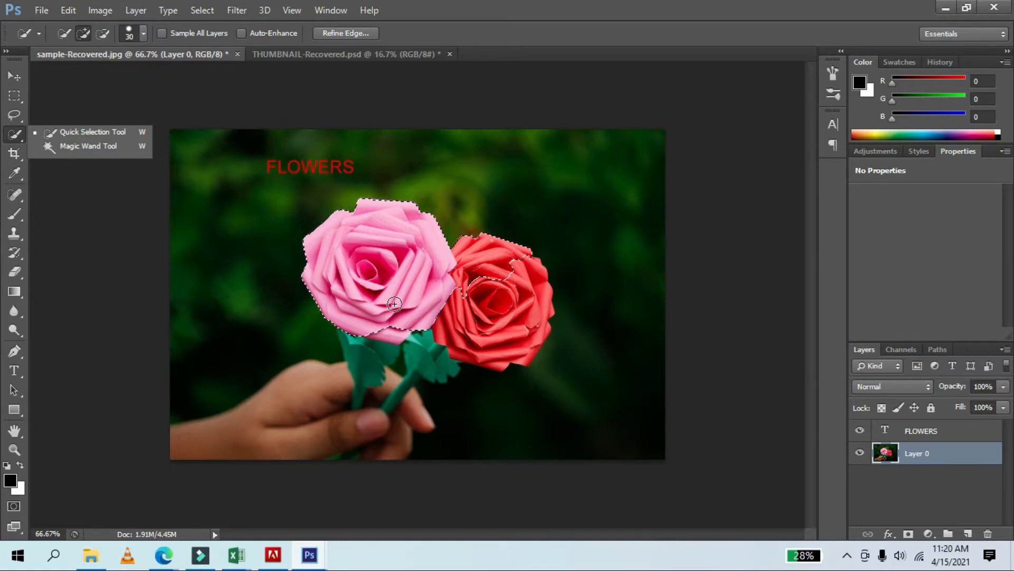
{"action": "left_click", "coordinate": [14, 136]}
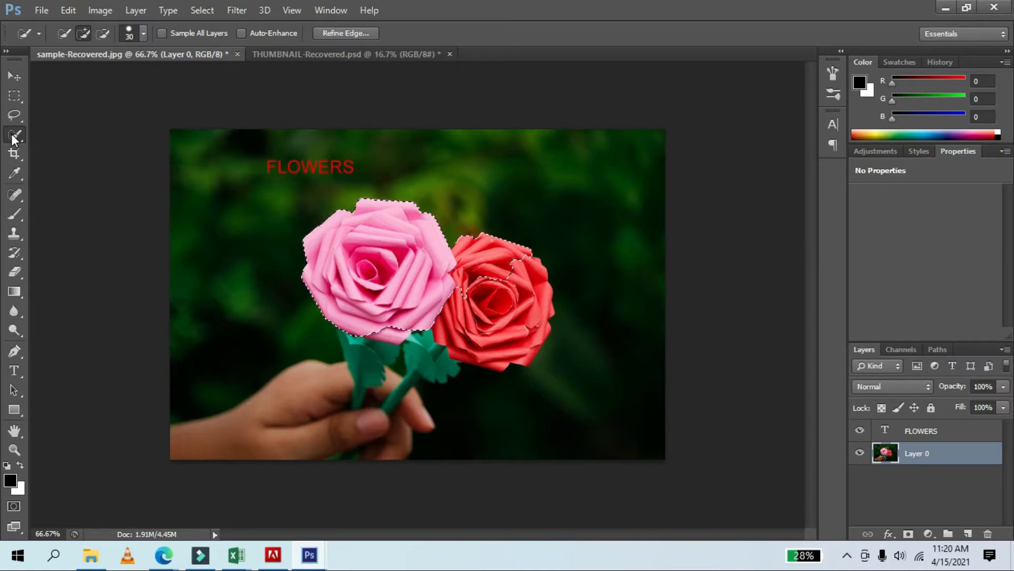
Zoom to 200% and start a Pen path along the lower edge of the pink rose.
{"action": "left_click", "coordinate": [13, 352]}
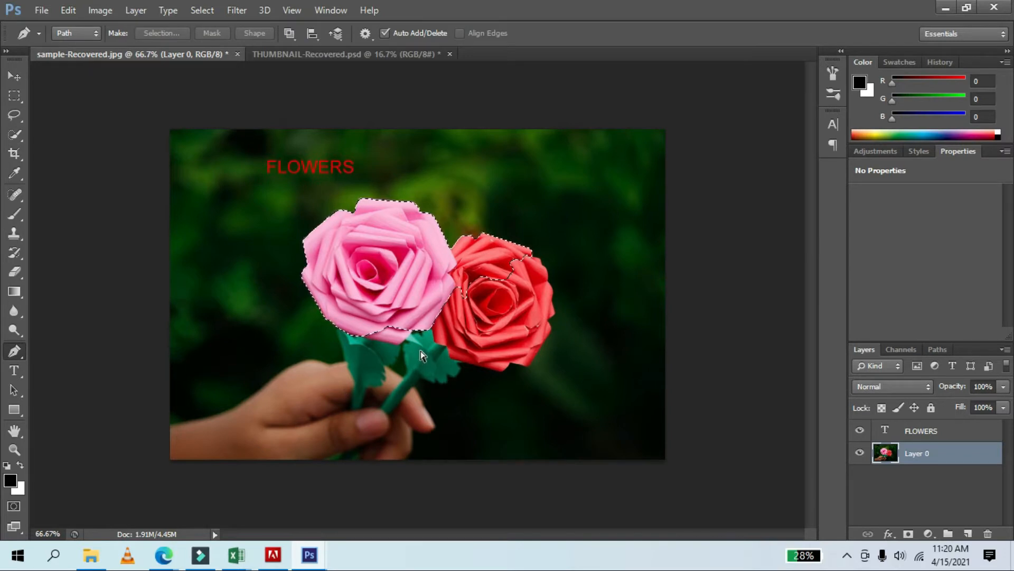
{"action": "key", "text": "ctrl+plus"}
{"action": "key", "text": "ctrl+plus"}
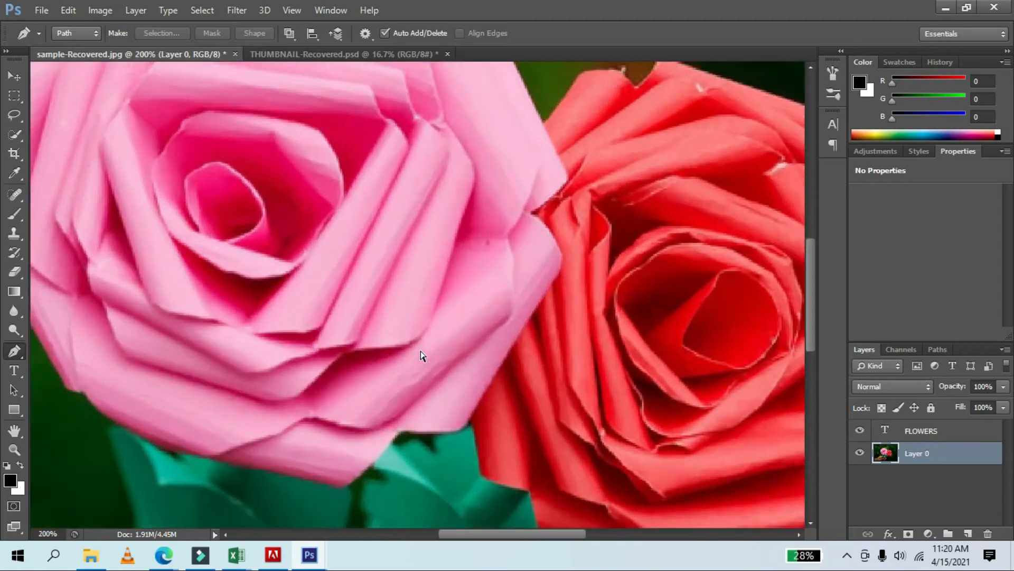
{"action": "key", "text": "ctrl+plus"}
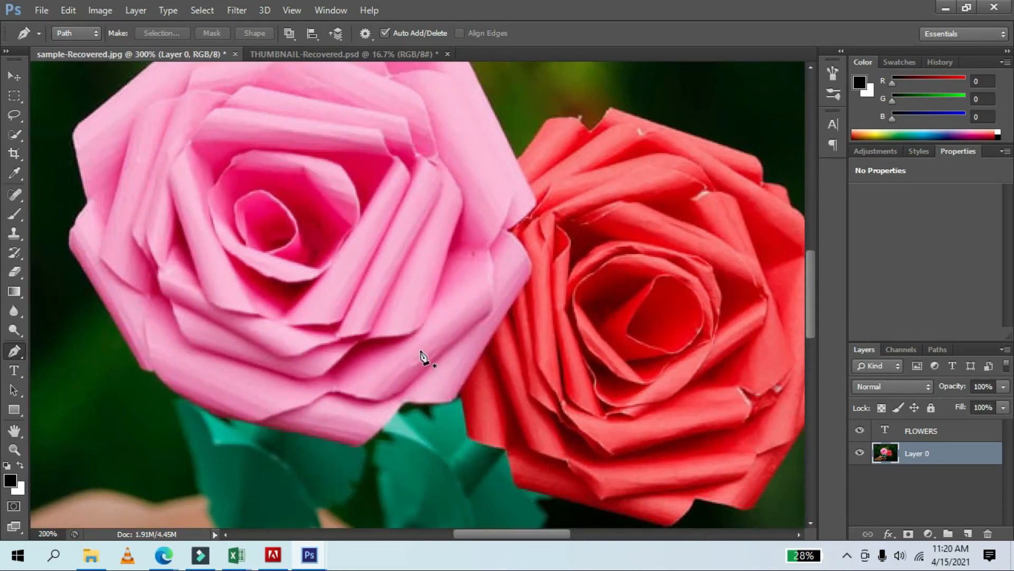
{"action": "key", "text": "ctrl+minus"}
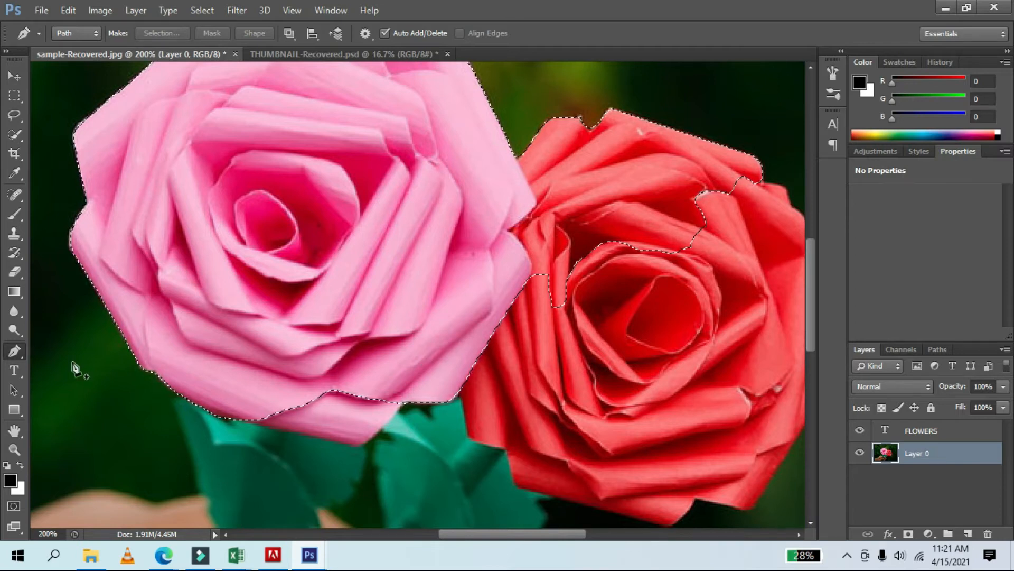
{"action": "left_click", "coordinate": [248, 424]}
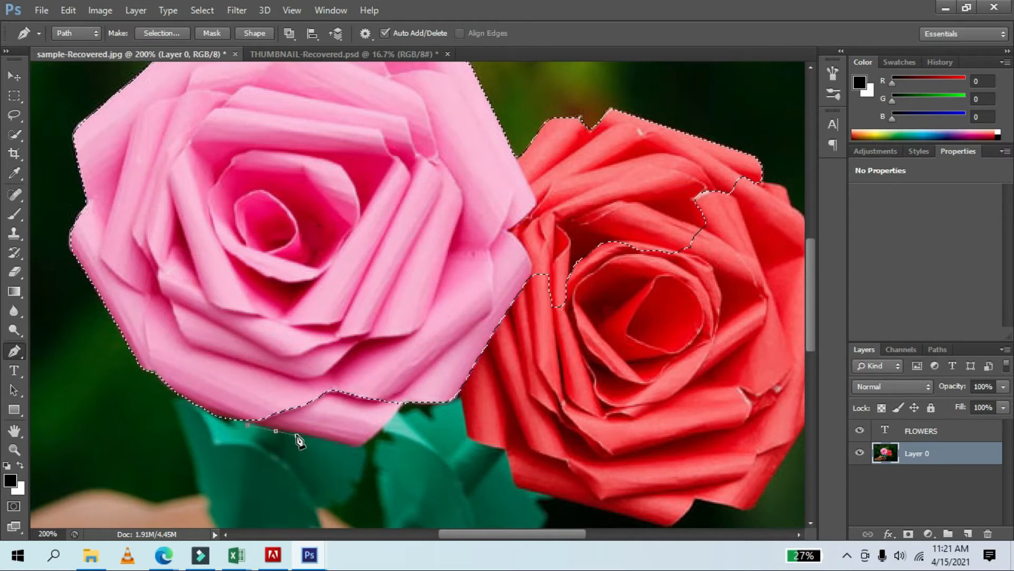
{"action": "left_click", "coordinate": [316, 441]}
{"action": "left_click", "coordinate": [347, 445]}
{"action": "left_click", "coordinate": [363, 447]}
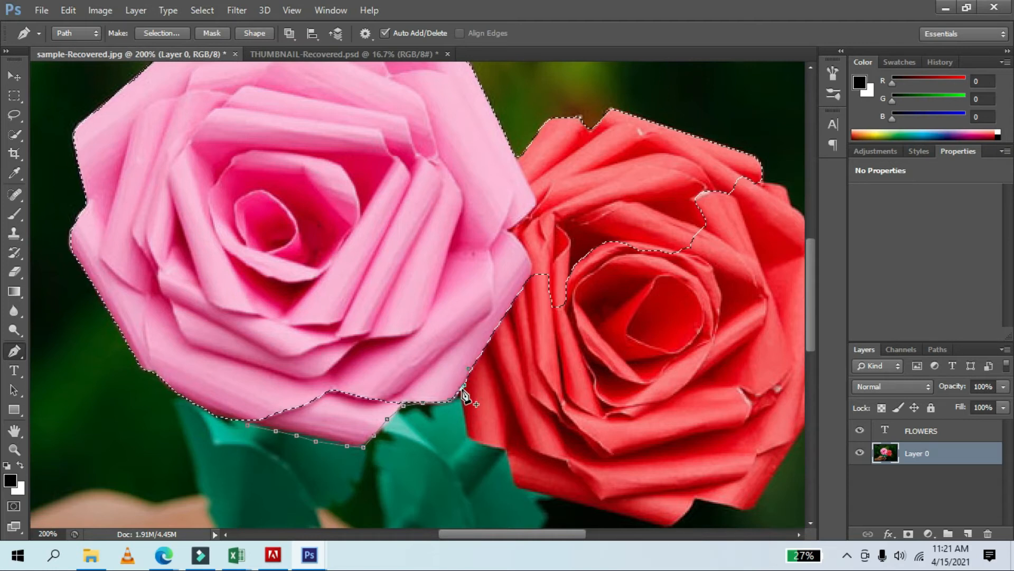
{"action": "left_click", "coordinate": [468, 430]}
{"action": "left_click", "coordinate": [470, 441]}
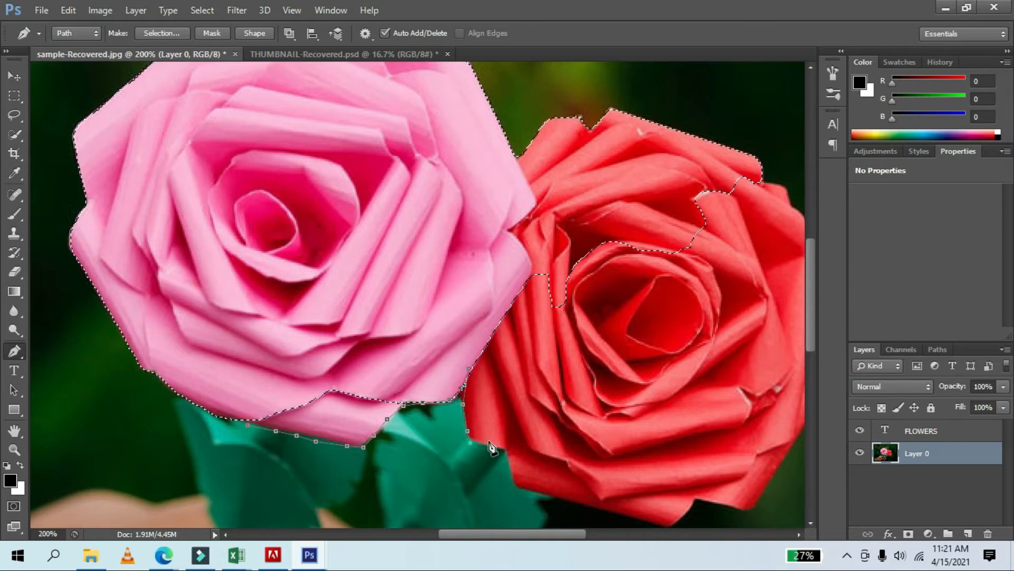
{"action": "left_click", "coordinate": [489, 447]}
{"action": "left_click", "coordinate": [509, 449]}
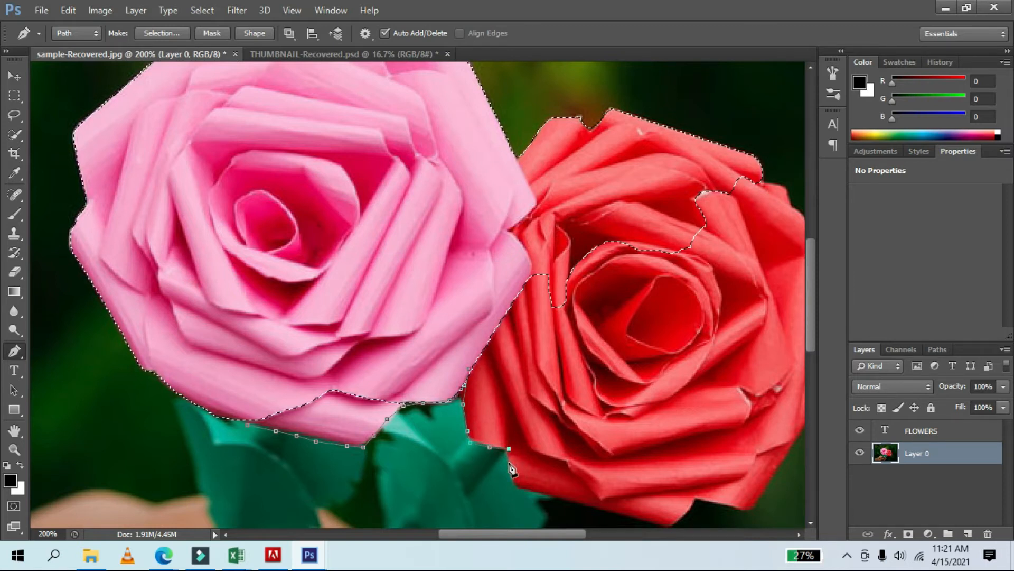
Extend the Pen path along the bottom edge of the red rose.
{"action": "left_click", "coordinate": [515, 478]}
{"action": "left_click", "coordinate": [520, 485]}
{"action": "left_click", "coordinate": [529, 487]}
{"action": "left_click", "coordinate": [587, 505]}
{"action": "left_click", "coordinate": [625, 511]}
{"action": "left_click", "coordinate": [658, 523]}
{"action": "left_click", "coordinate": [669, 526]}
{"action": "left_click", "coordinate": [685, 513]}
{"action": "left_click", "coordinate": [692, 499]}
{"action": "left_click", "coordinate": [700, 499]}
{"action": "left_click", "coordinate": [729, 503]}
{"action": "left_click", "coordinate": [746, 508]}
{"action": "left_click", "coordinate": [772, 480]}
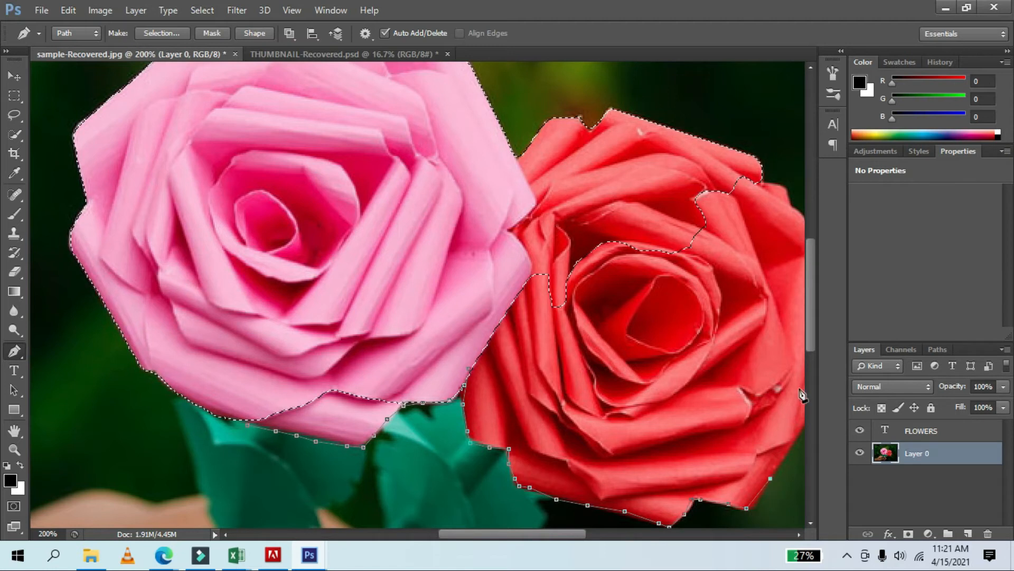
Continue the Pen path up the right side of the red rose to its top.
{"action": "left_click_drag", "start_coordinate": [814, 321], "coordinate": [813, 338]}
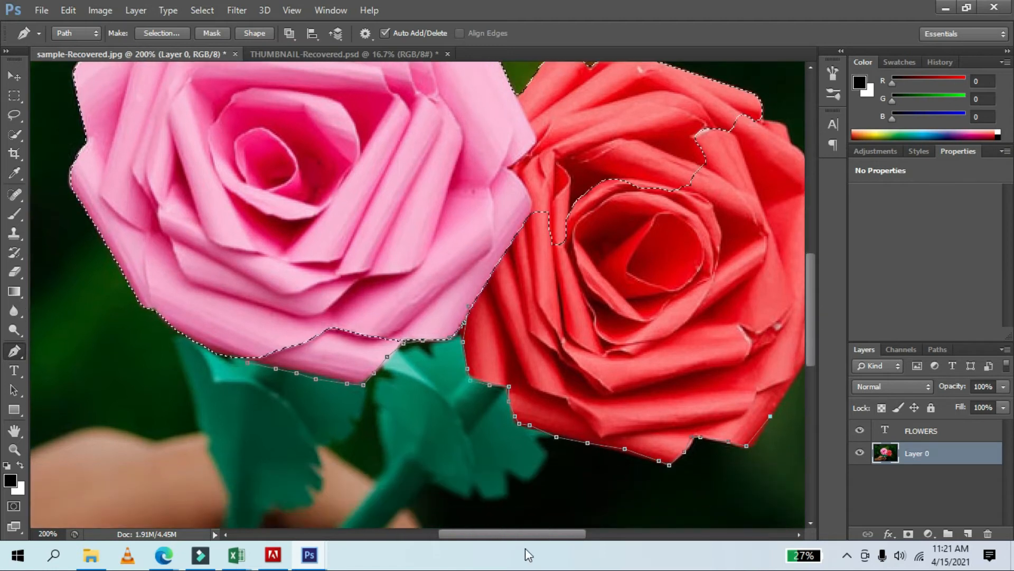
{"action": "left_click_drag", "start_coordinate": [527, 537], "coordinate": [554, 536]}
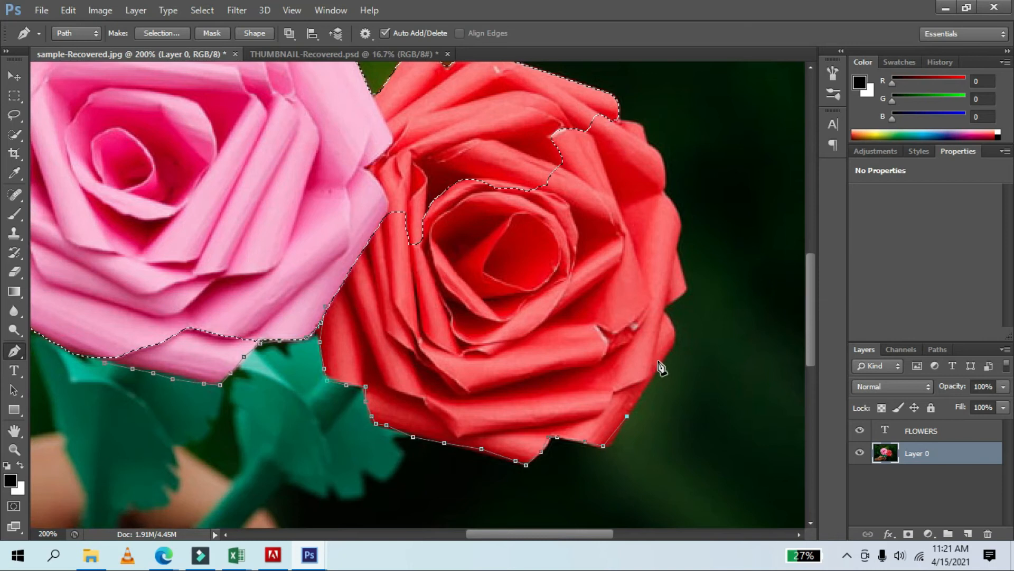
{"action": "left_click", "coordinate": [660, 361]}
{"action": "left_click", "coordinate": [671, 340]}
{"action": "left_click", "coordinate": [665, 306]}
{"action": "left_click", "coordinate": [684, 296]}
{"action": "left_click", "coordinate": [683, 276]}
{"action": "left_click", "coordinate": [678, 255]}
{"action": "left_click", "coordinate": [676, 237]}
{"action": "left_click", "coordinate": [678, 208]}
{"action": "left_click", "coordinate": [665, 195]}
{"action": "left_click", "coordinate": [665, 178]}
{"action": "left_click", "coordinate": [651, 146]}
{"action": "left_click", "coordinate": [613, 92]}
{"action": "left_click", "coordinate": [511, 64]}
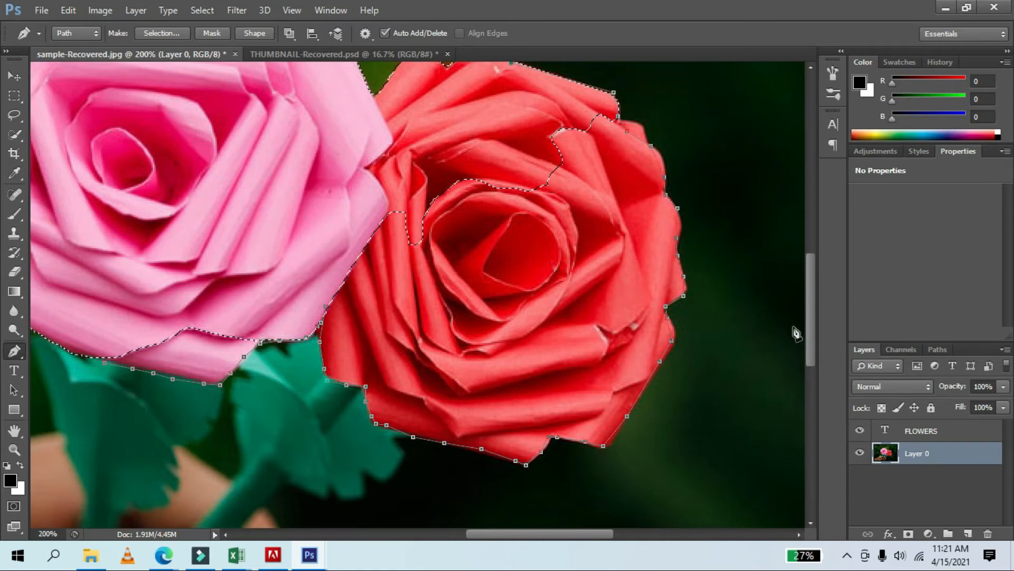
Trace the Pen path across the top of the red rose and the top of the pink rose.
{"action": "left_click_drag", "start_coordinate": [808, 326], "coordinate": [805, 274]}
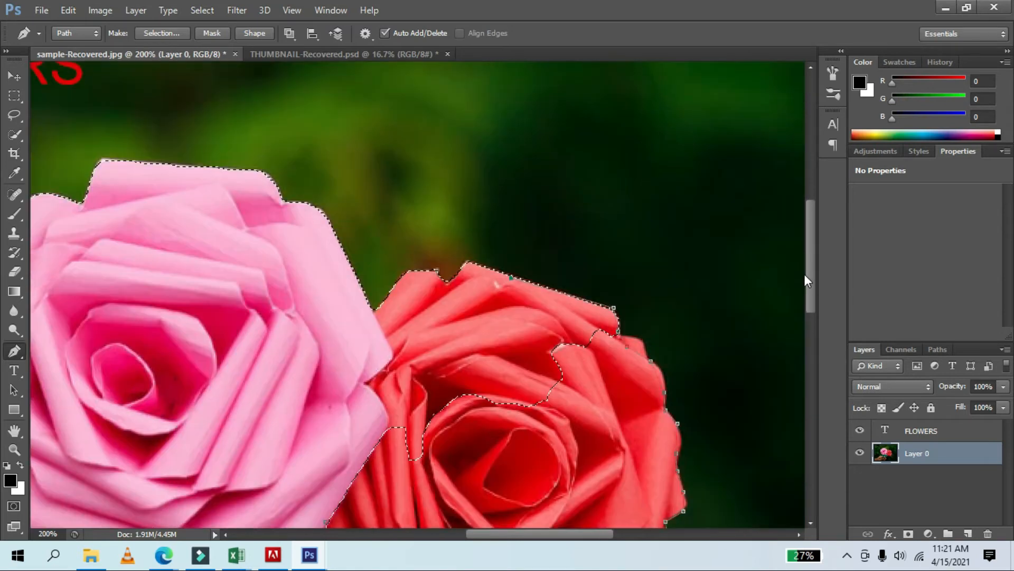
{"action": "left_click", "coordinate": [465, 261]}
{"action": "left_click", "coordinate": [451, 279]}
{"action": "left_click", "coordinate": [427, 267]}
{"action": "left_click", "coordinate": [399, 274]}
{"action": "left_click", "coordinate": [383, 301]}
{"action": "left_click", "coordinate": [374, 310]}
{"action": "left_click", "coordinate": [322, 208]}
{"action": "left_click", "coordinate": [288, 199]}
{"action": "left_click", "coordinate": [239, 168]}
{"action": "left_click", "coordinate": [103, 160]}
{"action": "left_click", "coordinate": [87, 198]}
{"action": "left_click_drag", "start_coordinate": [584, 534], "coordinate": [529, 543]}
{"action": "left_click", "coordinate": [306, 194]}
{"action": "left_click", "coordinate": [282, 195]}
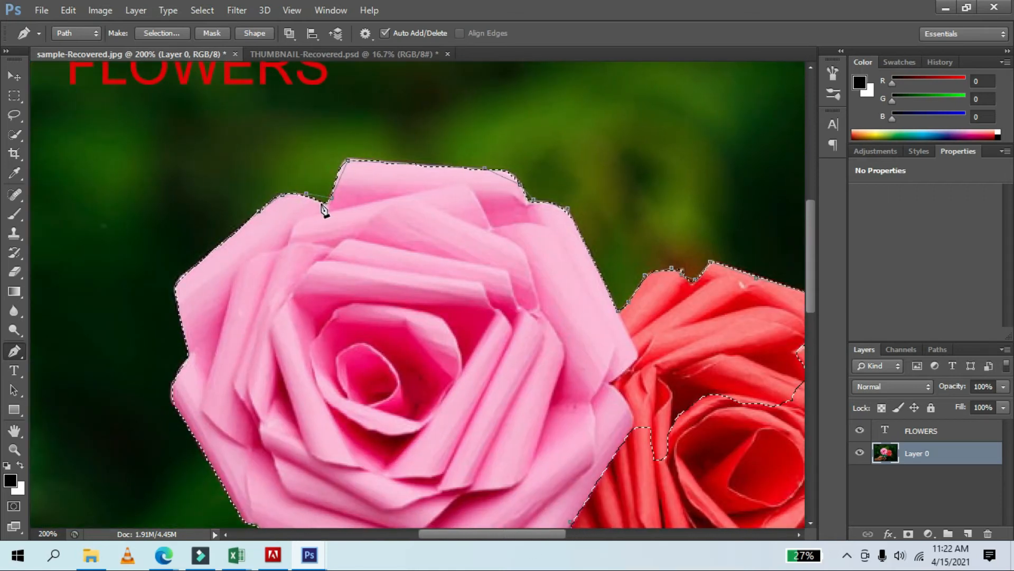
Trace the pink rose's left side and bottom with the Pen tool to close the path.
{"action": "left_click", "coordinate": [257, 213]}
{"action": "left_click", "coordinate": [219, 242]}
{"action": "left_click", "coordinate": [190, 279]}
{"action": "left_click", "coordinate": [176, 296]}
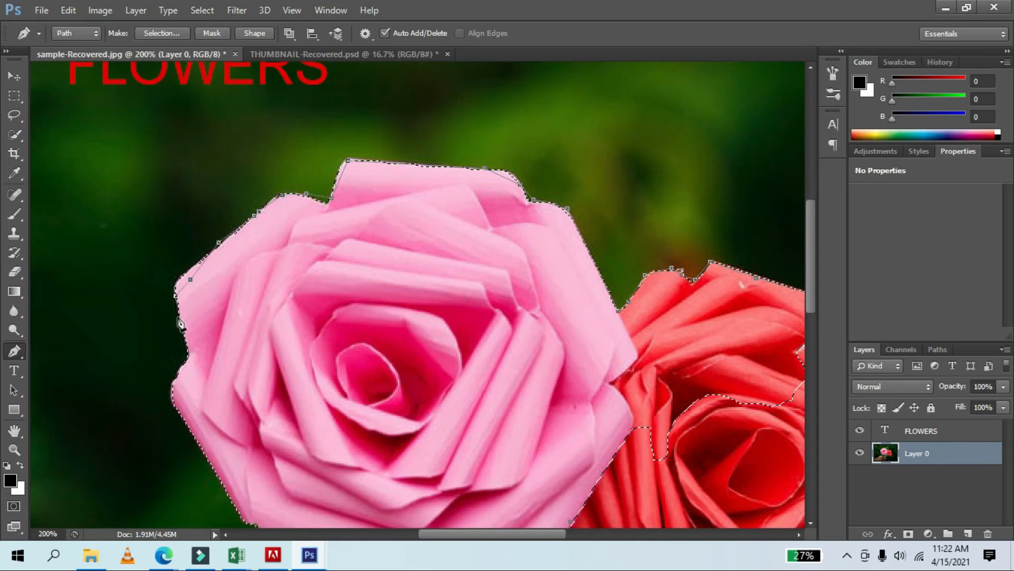
{"action": "left_click", "coordinate": [187, 331]}
{"action": "left_click", "coordinate": [186, 361]}
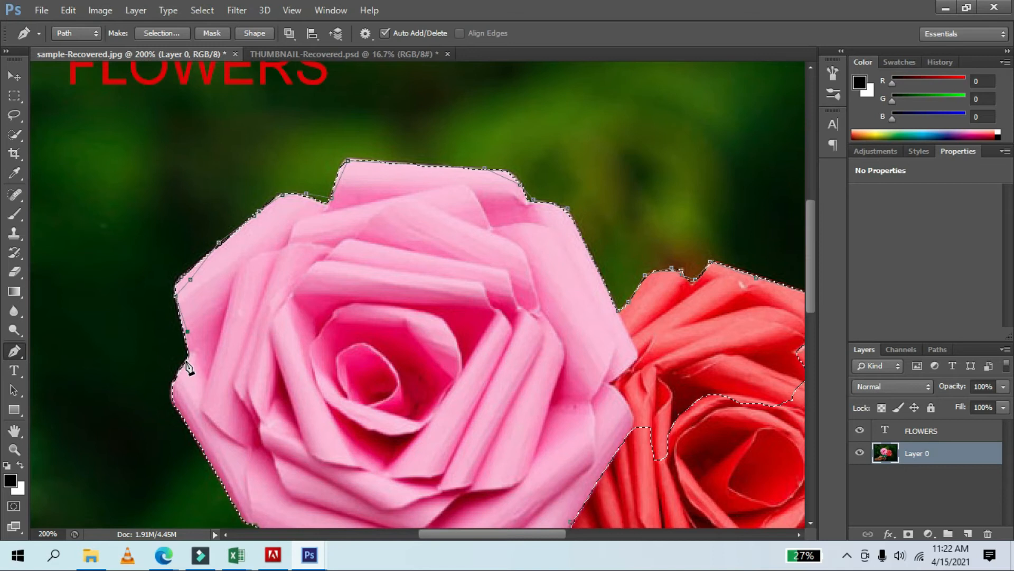
{"action": "left_click", "coordinate": [175, 386]}
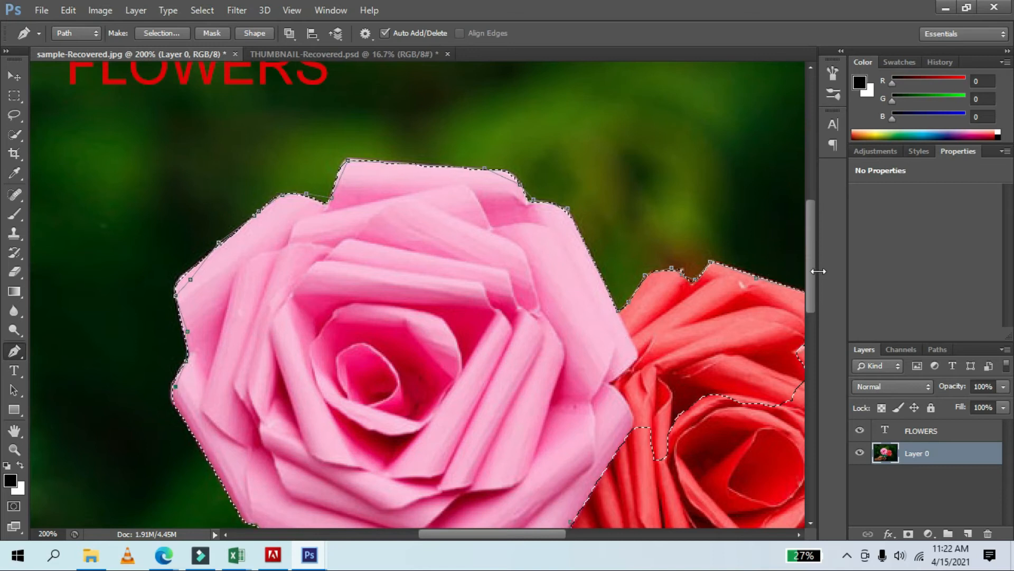
{"action": "left_click_drag", "start_coordinate": [814, 265], "coordinate": [814, 292]}
{"action": "left_click", "coordinate": [204, 346]}
{"action": "left_click", "coordinate": [228, 383]}
{"action": "left_click", "coordinate": [282, 437]}
{"action": "left_click", "coordinate": [321, 456]}
{"action": "left_click", "coordinate": [347, 467]}
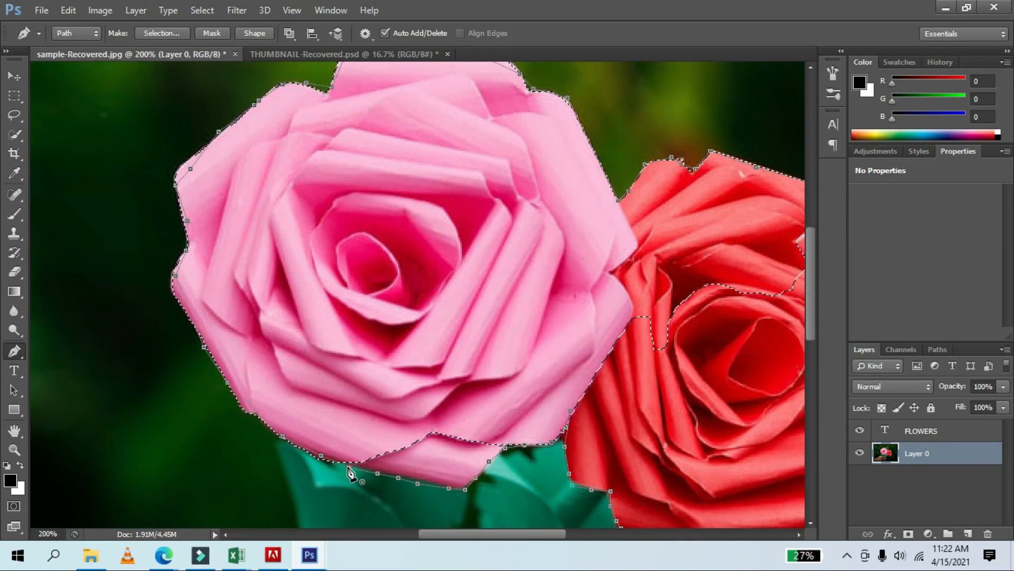
Make a selection from the path with a feather radius of 1 pixel.
{"action": "right_click", "coordinate": [348, 467]}
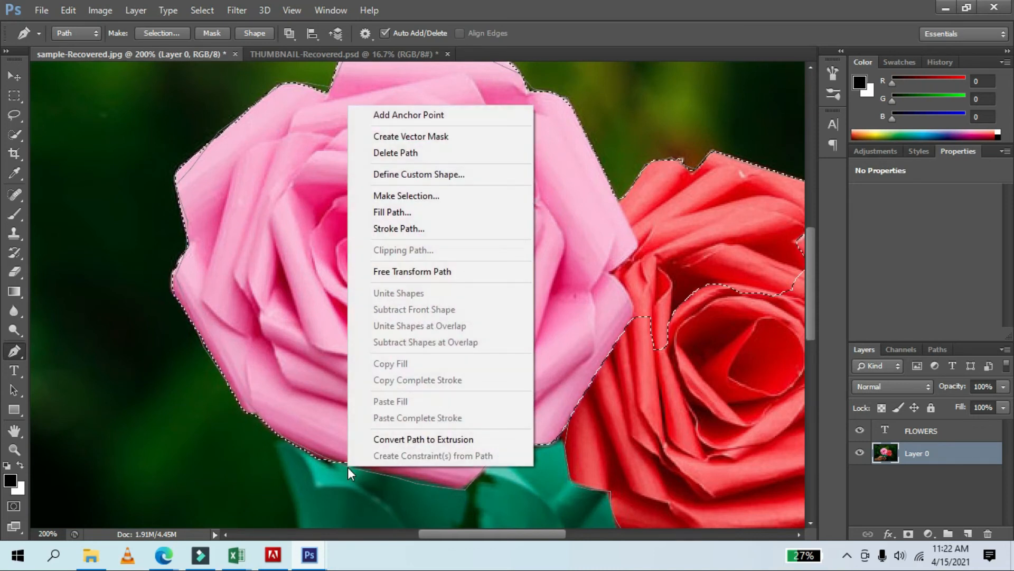
{"action": "left_click", "coordinate": [435, 196]}
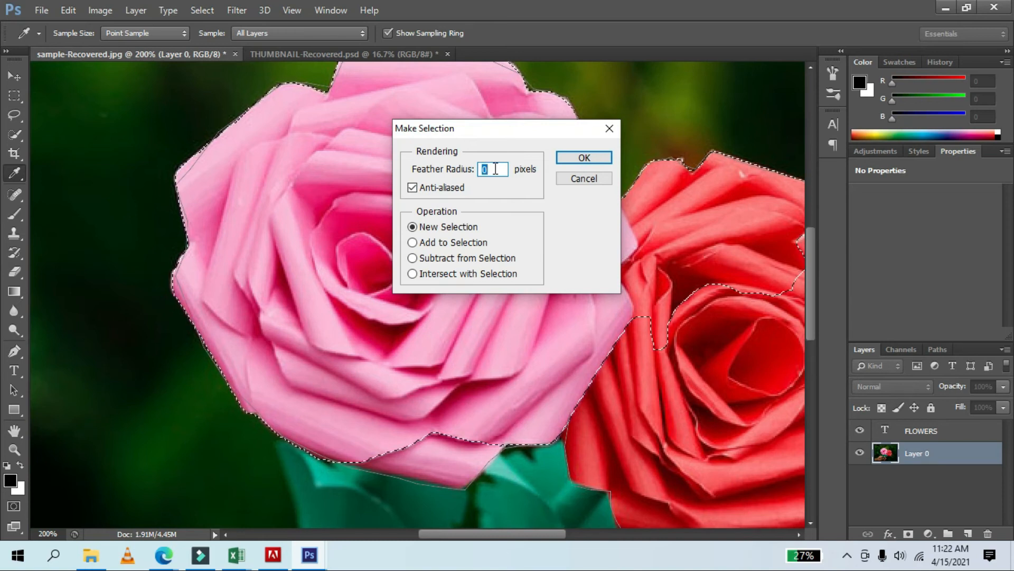
{"action": "type", "text": "1"}
{"action": "left_click", "coordinate": [570, 159]}
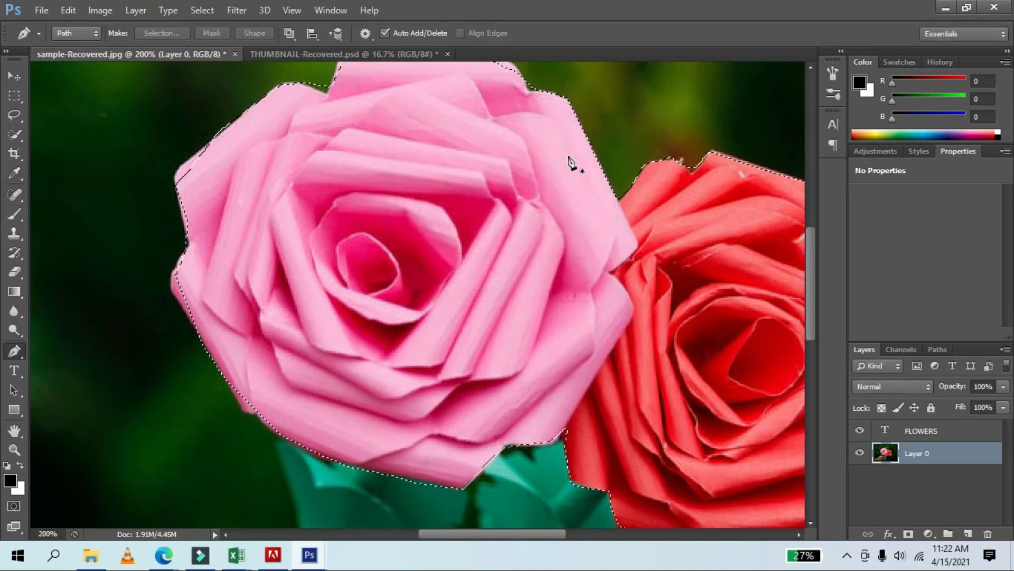
Move the selected roses into the THUMBNAIL-Recovered.psd document above the light bulb.
{"action": "left_click", "coordinate": [12, 74]}
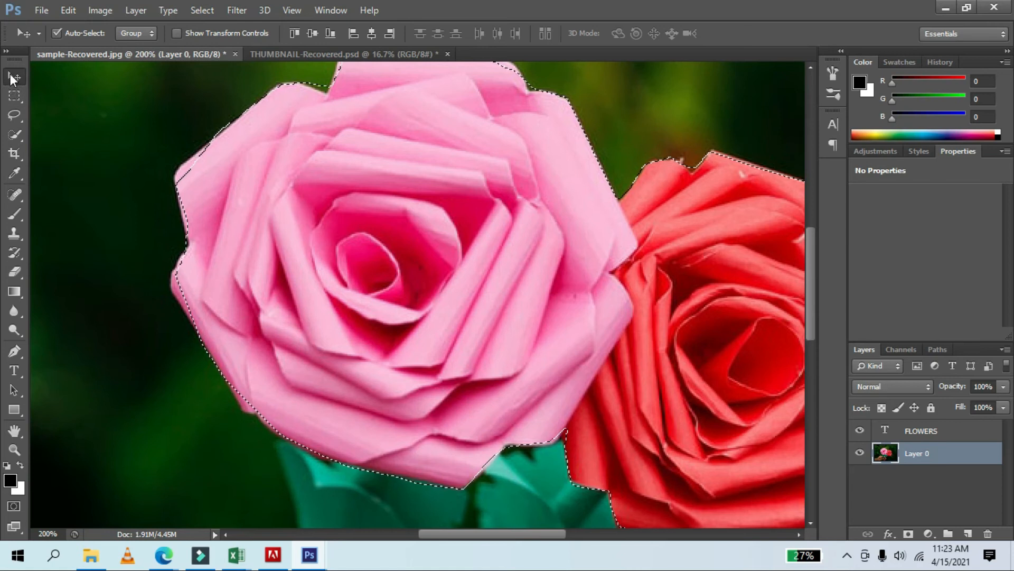
{"action": "left_click_drag", "start_coordinate": [399, 194], "coordinate": [265, 218]}
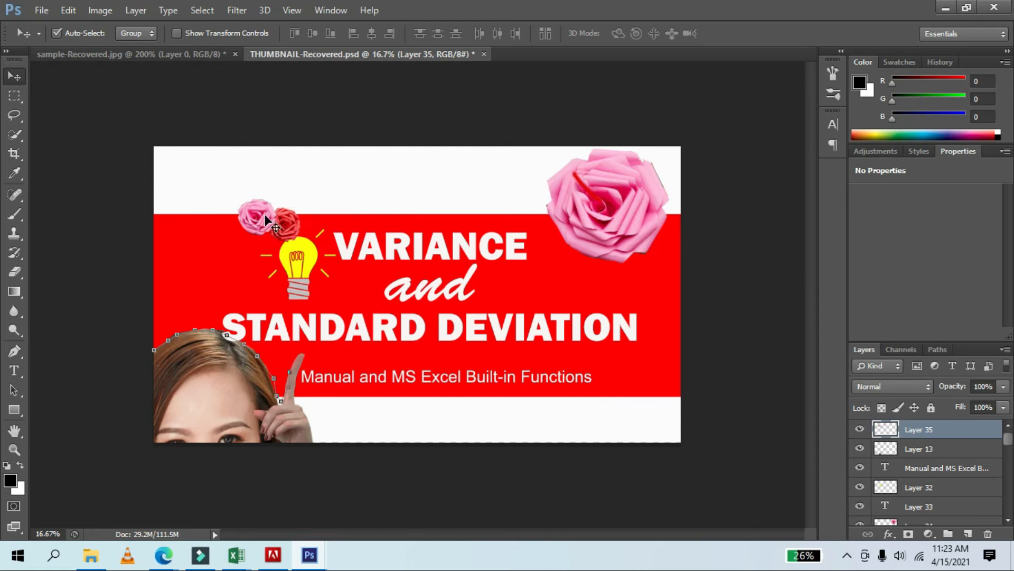
{"action": "key", "text": "ctrl+t"}
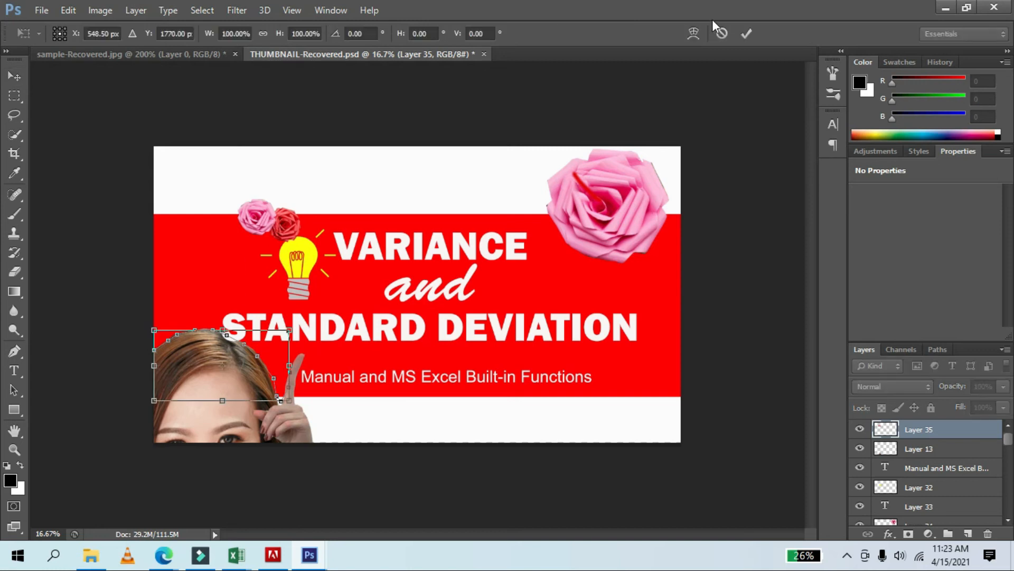
{"action": "left_click", "coordinate": [747, 34]}
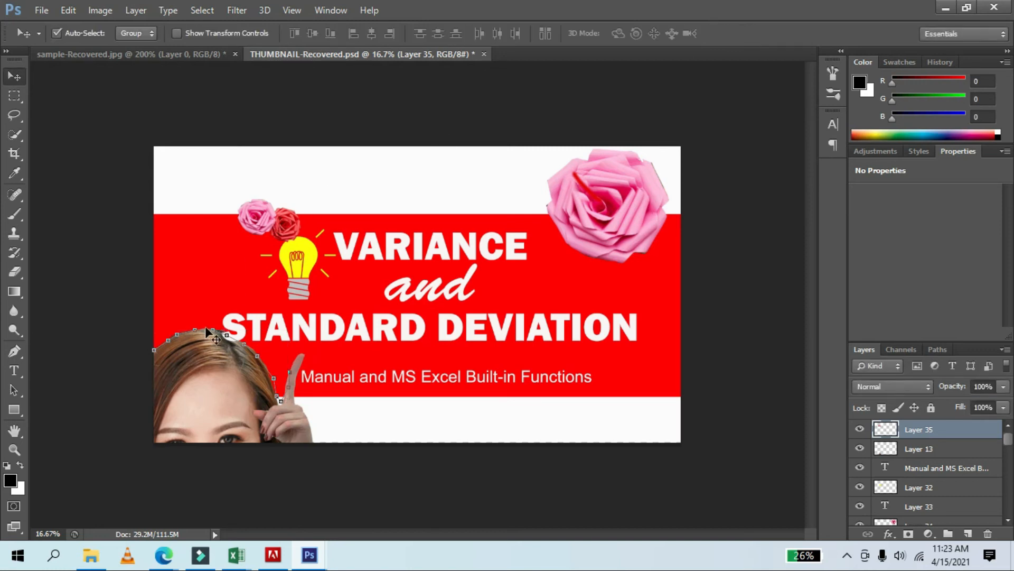
{"action": "left_click", "coordinate": [172, 55]}
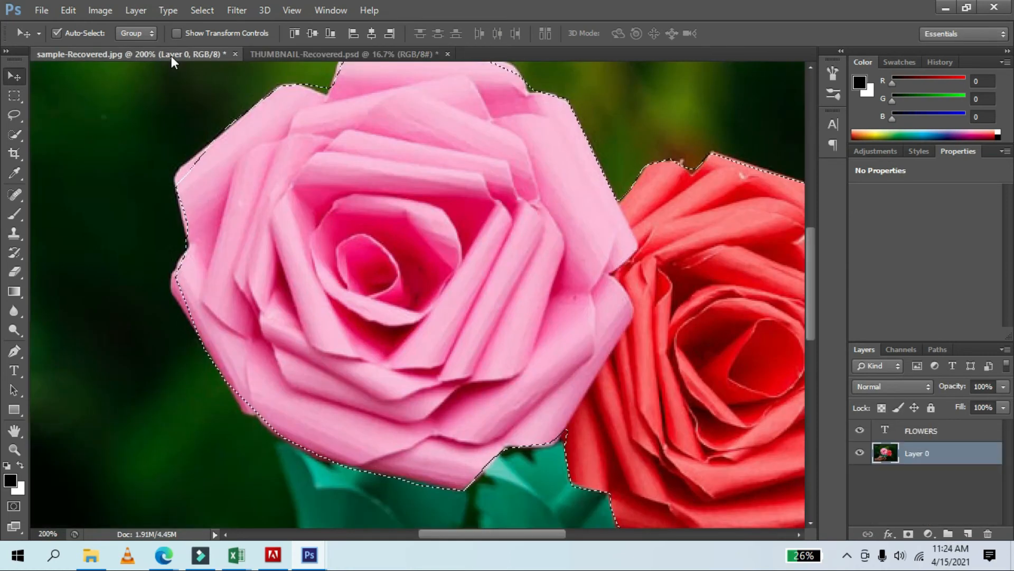
{"action": "left_click", "coordinate": [334, 51]}
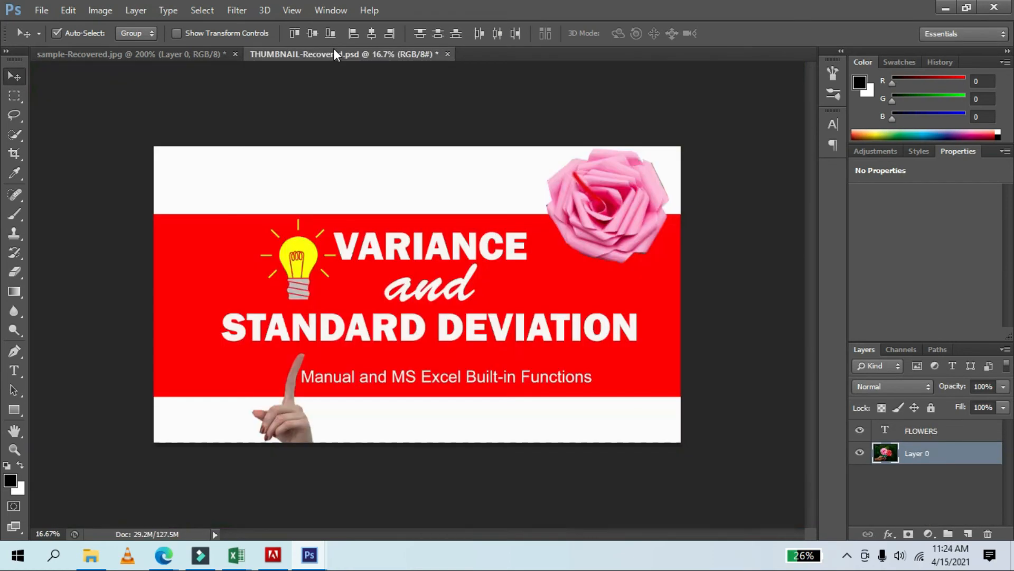
Create a new 7 by 5 inch document at 72 pixels per inch with a white background.
{"action": "left_click", "coordinate": [127, 12]}
{"action": "left_click", "coordinate": [41, 10]}
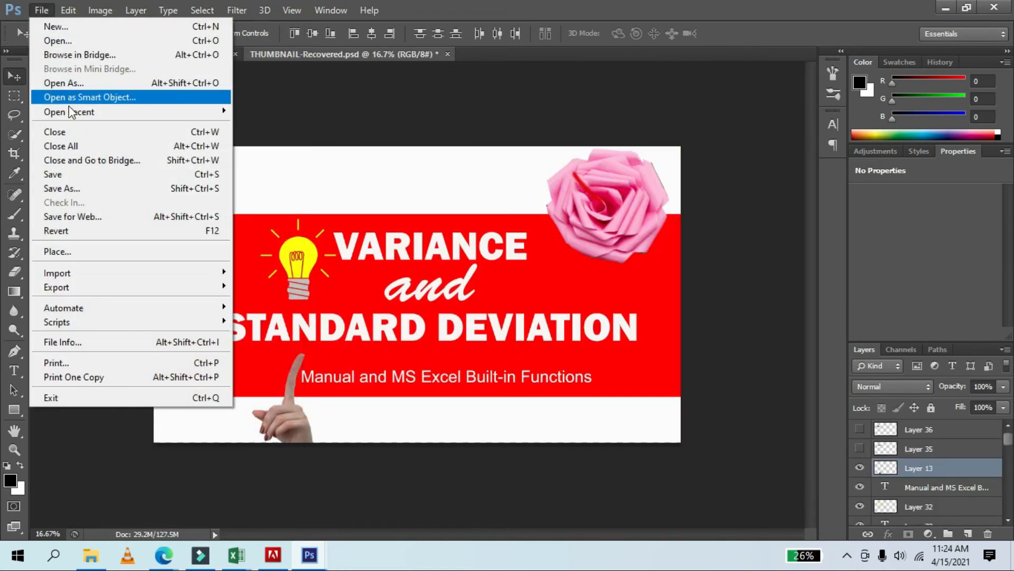
{"action": "left_click", "coordinate": [73, 32]}
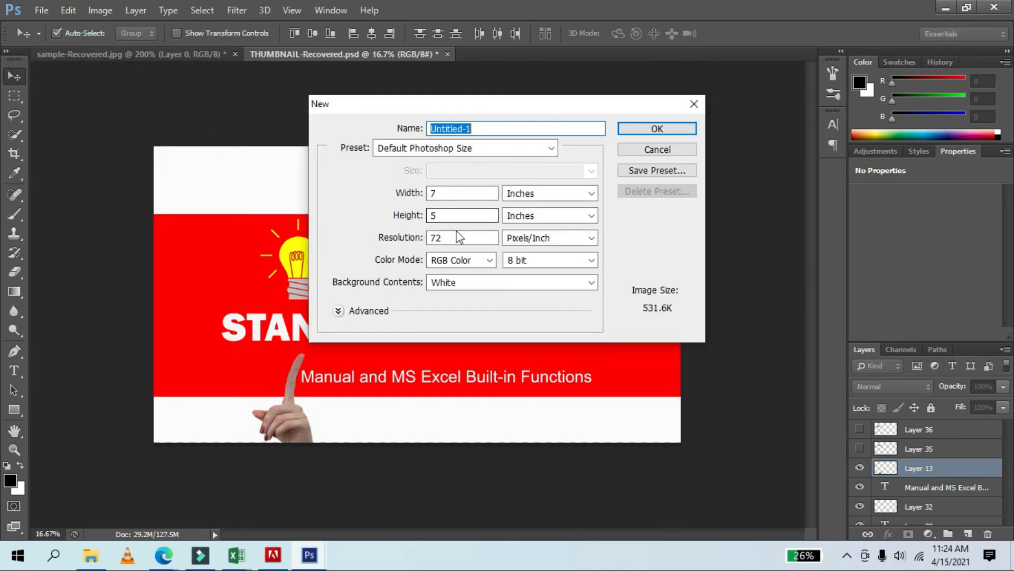
{"action": "left_click", "coordinate": [676, 130]}
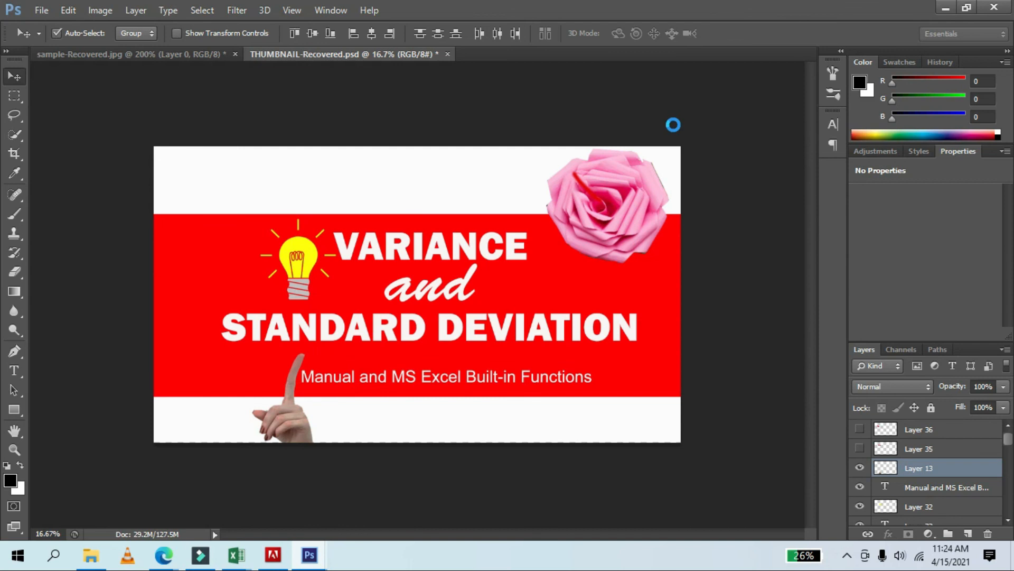
Bring the selected roses from the flower photo into the new Untitled-1 document as a new layer.
{"action": "left_click", "coordinate": [112, 52]}
{"action": "left_click_drag", "start_coordinate": [317, 277], "coordinate": [342, 297]}
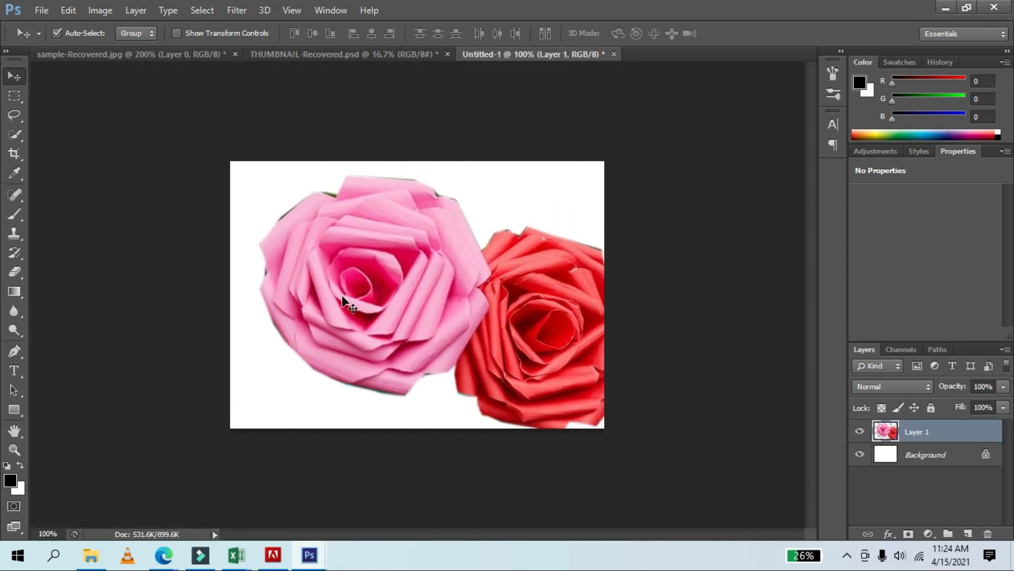
Free Transform the roses, scaling them down to about 38% width and 40% height near the upper-left.
{"action": "key", "text": "ctrl+t"}
{"action": "left_click_drag", "start_coordinate": [360, 254], "coordinate": [334, 259]}
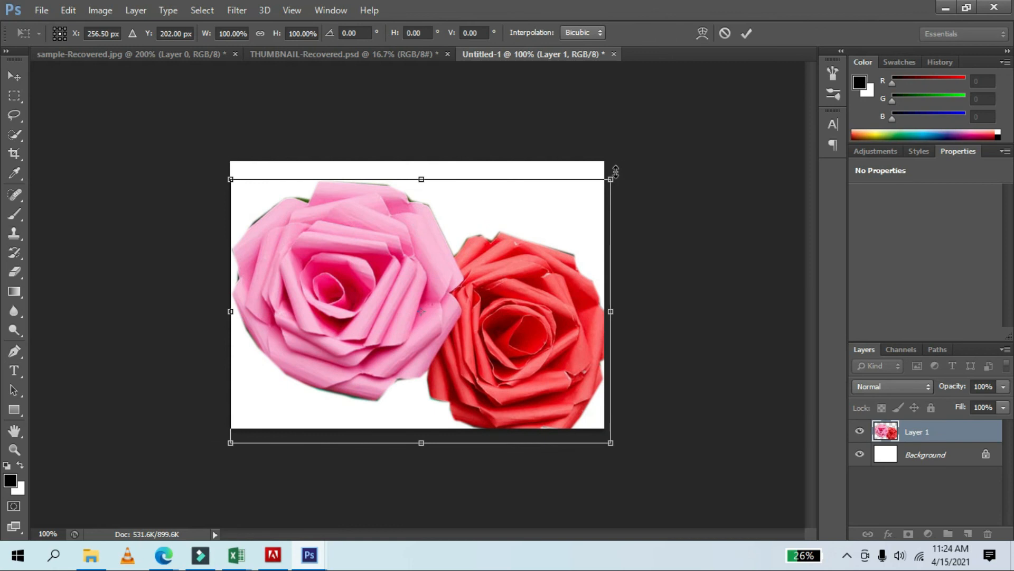
{"action": "left_click_drag", "start_coordinate": [378, 290], "coordinate": [379, 286]}
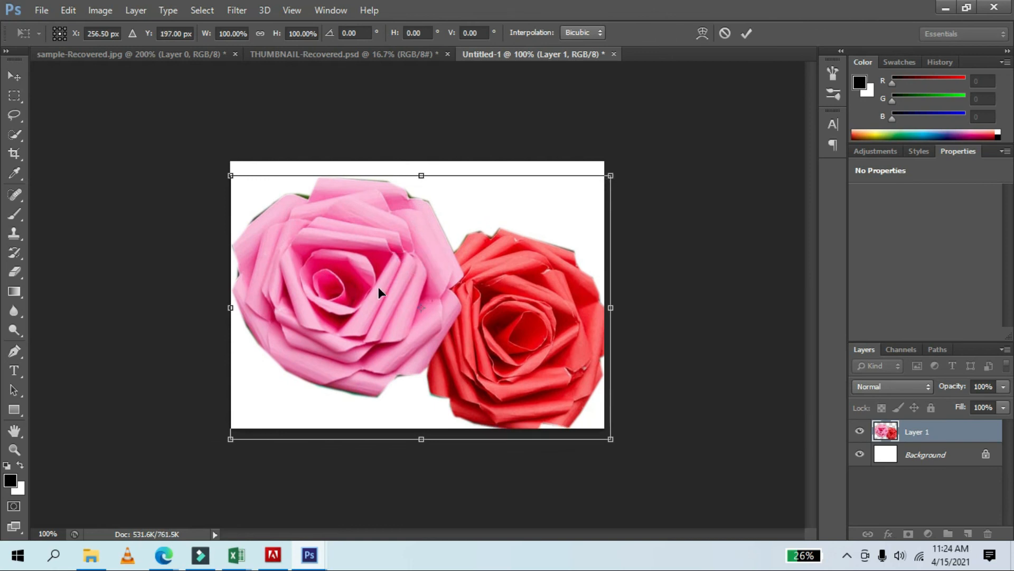
{"action": "left_click_drag", "start_coordinate": [612, 177], "coordinate": [376, 334]}
{"action": "left_click_drag", "start_coordinate": [321, 391], "coordinate": [358, 254]}
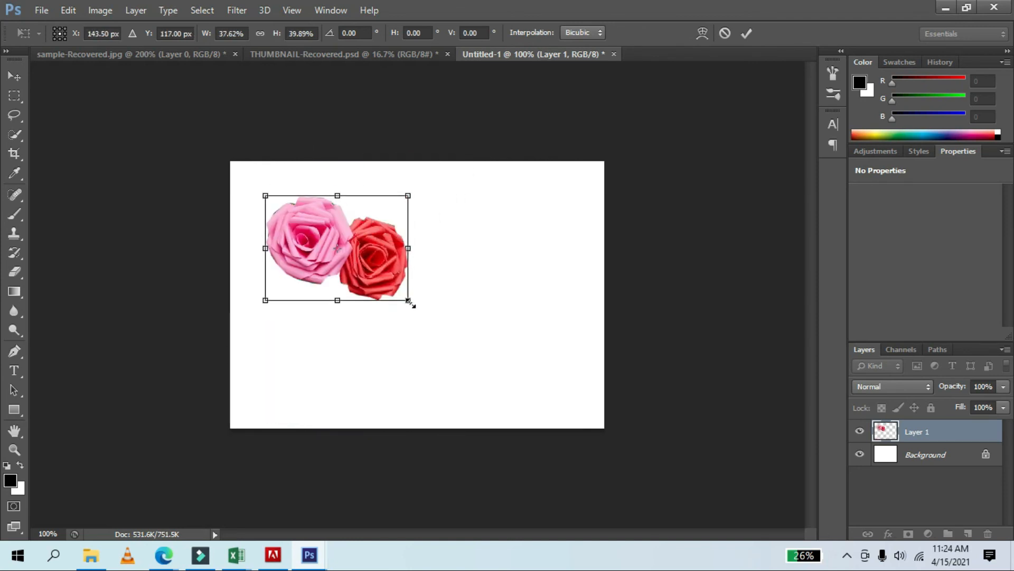
{"action": "right_click", "coordinate": [367, 277]}
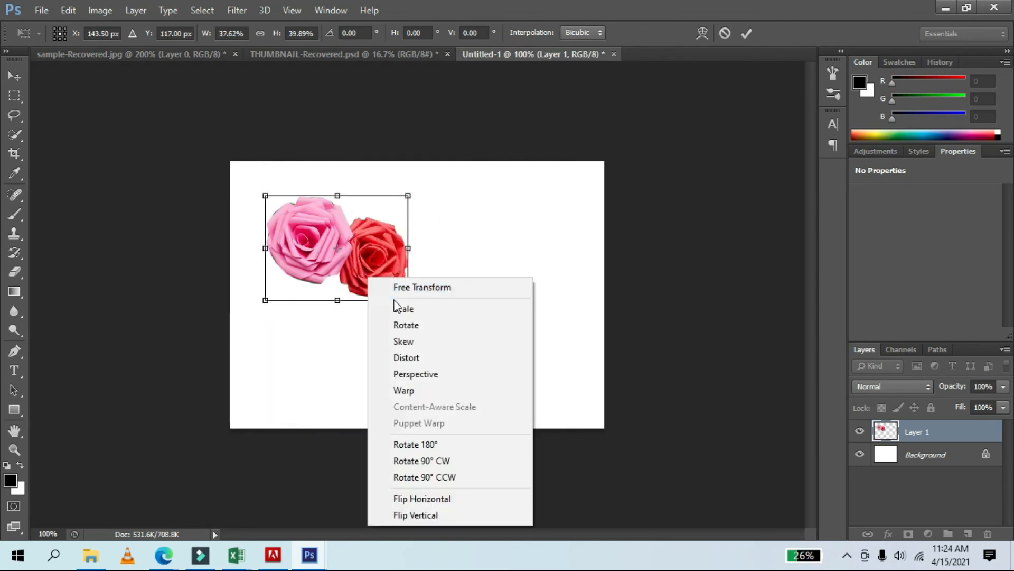
{"action": "left_click", "coordinate": [499, 226]}
{"action": "left_click", "coordinate": [749, 31]}
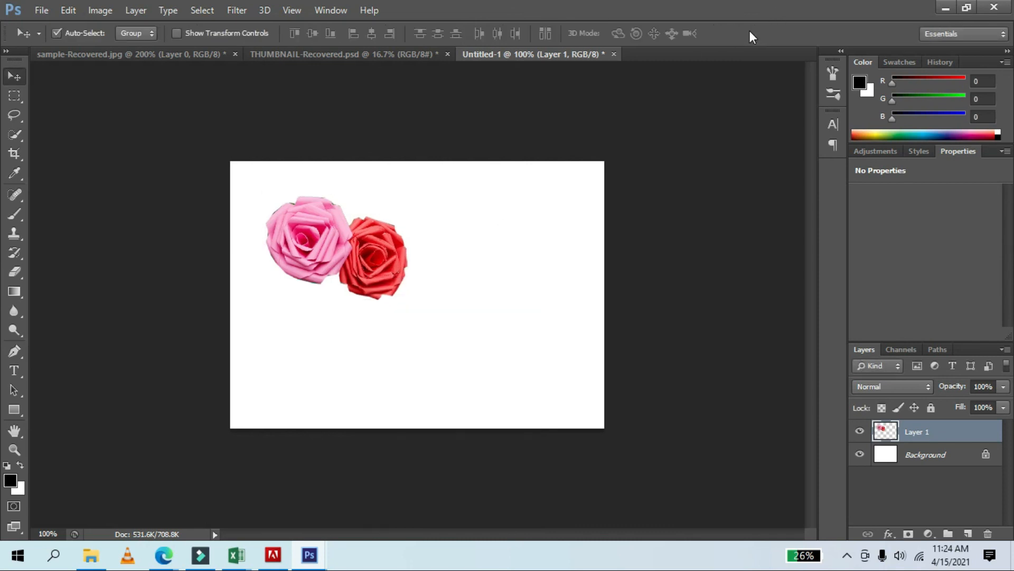